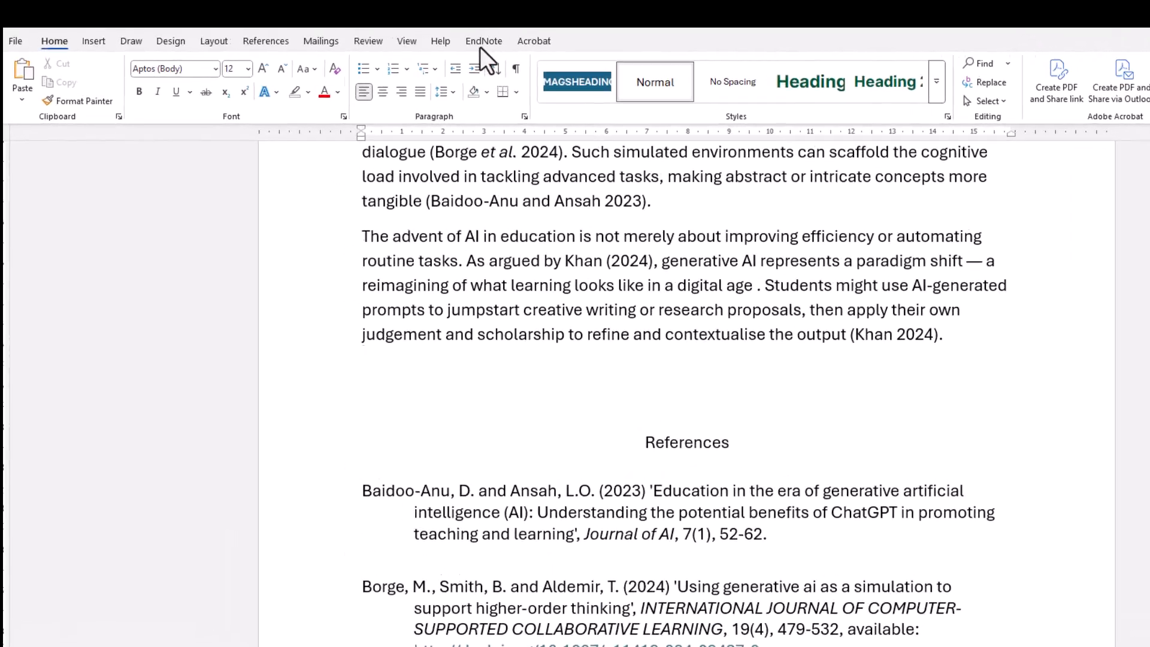
Step: Insert a citation for Khan's 2024 book 'Brave New Words' at the end of the second paragraph
click(482, 42)
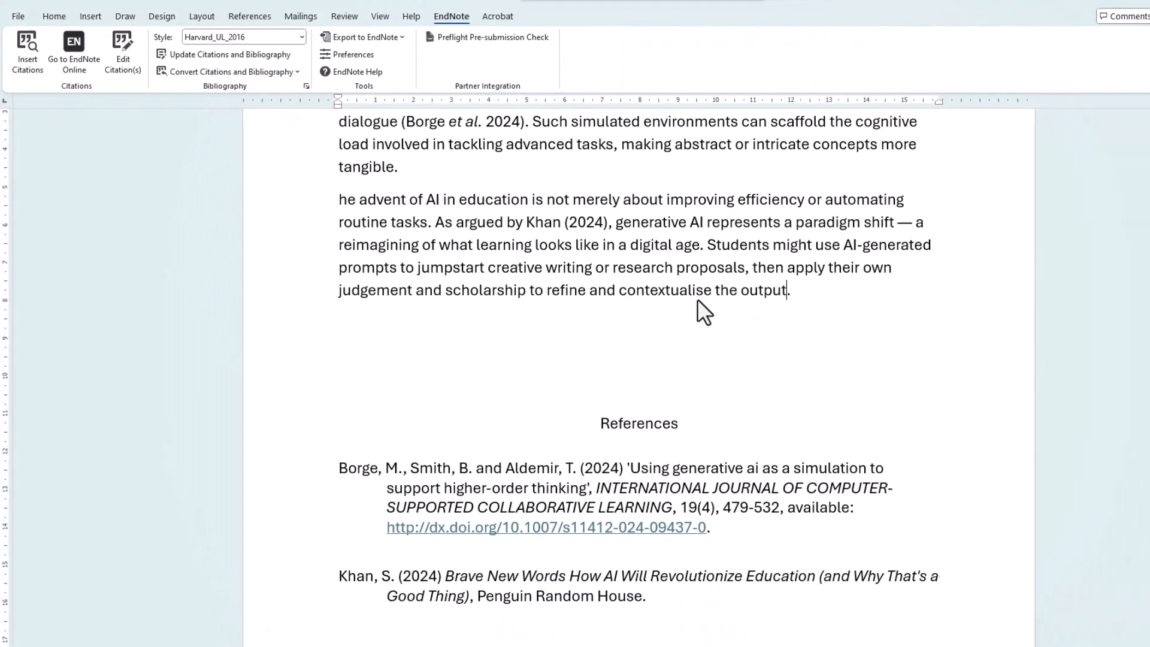
click(27, 48)
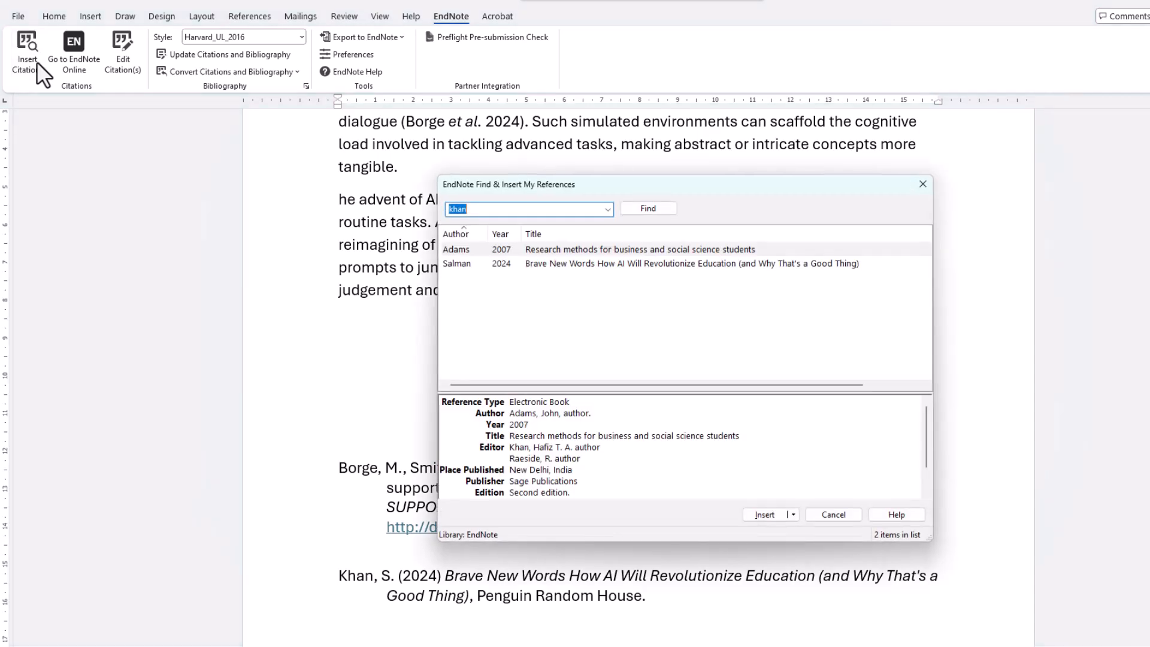
click(636, 268)
click(765, 515)
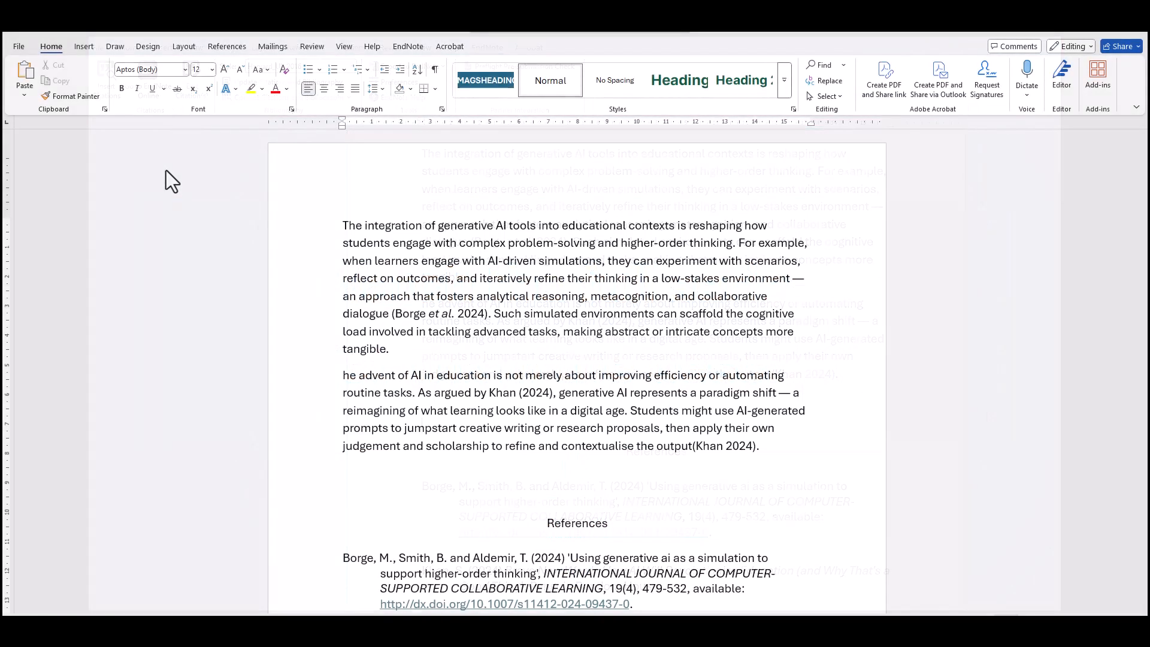
Step: Set the citation and bibliography style to Harvard_UL_2016
click(407, 48)
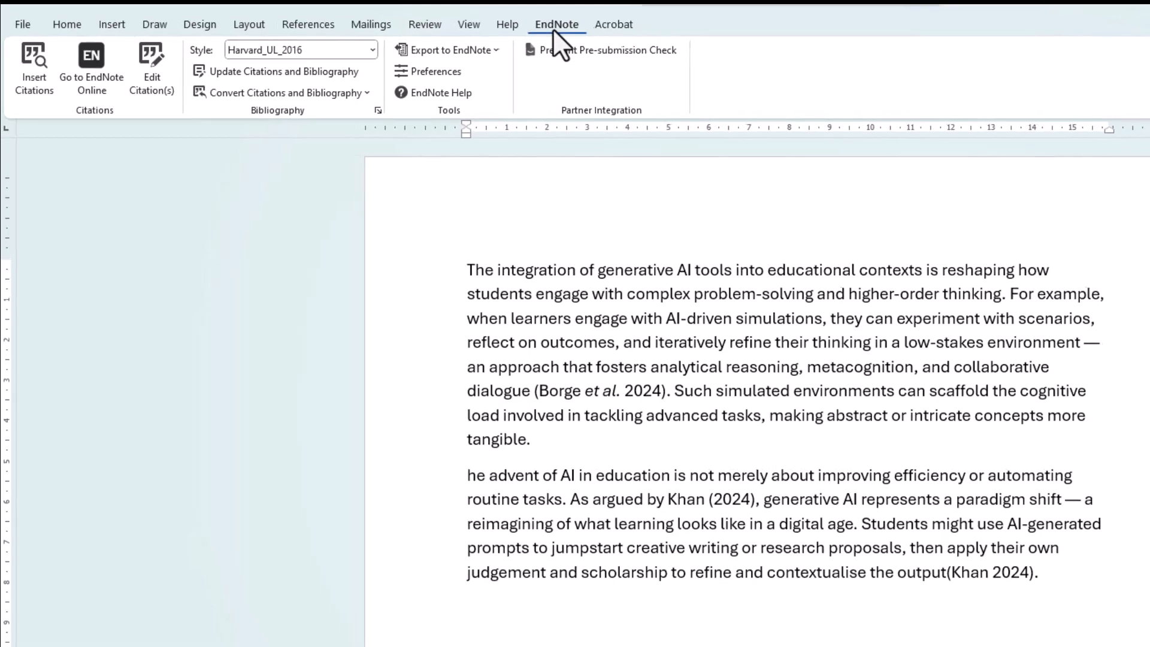
click(371, 49)
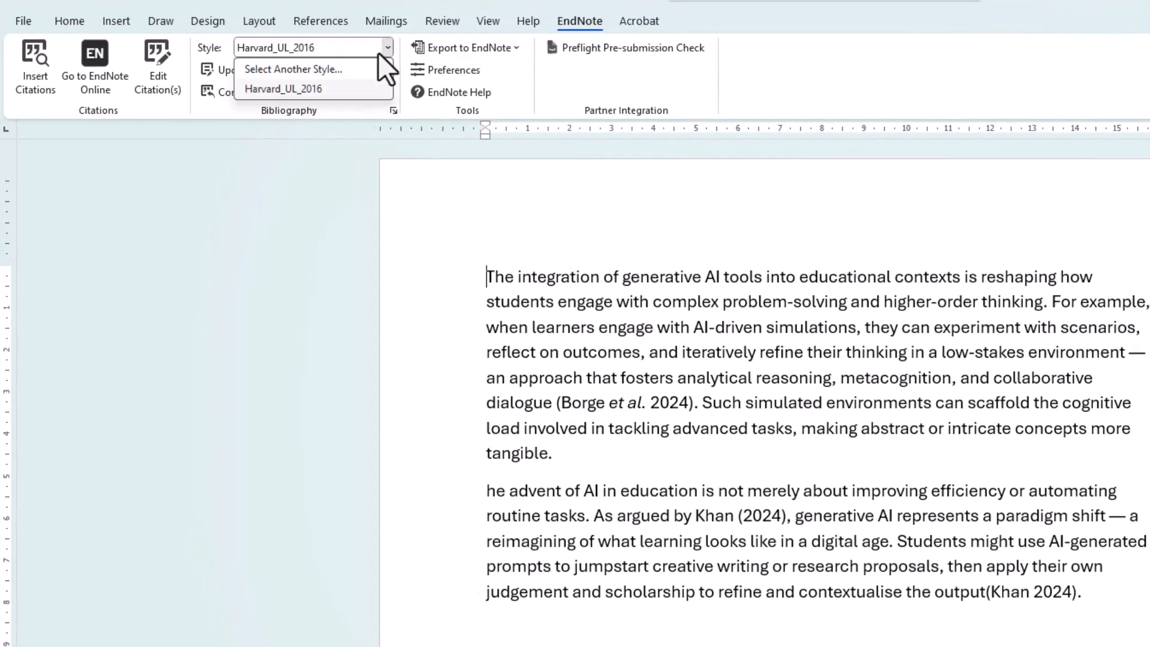
click(343, 88)
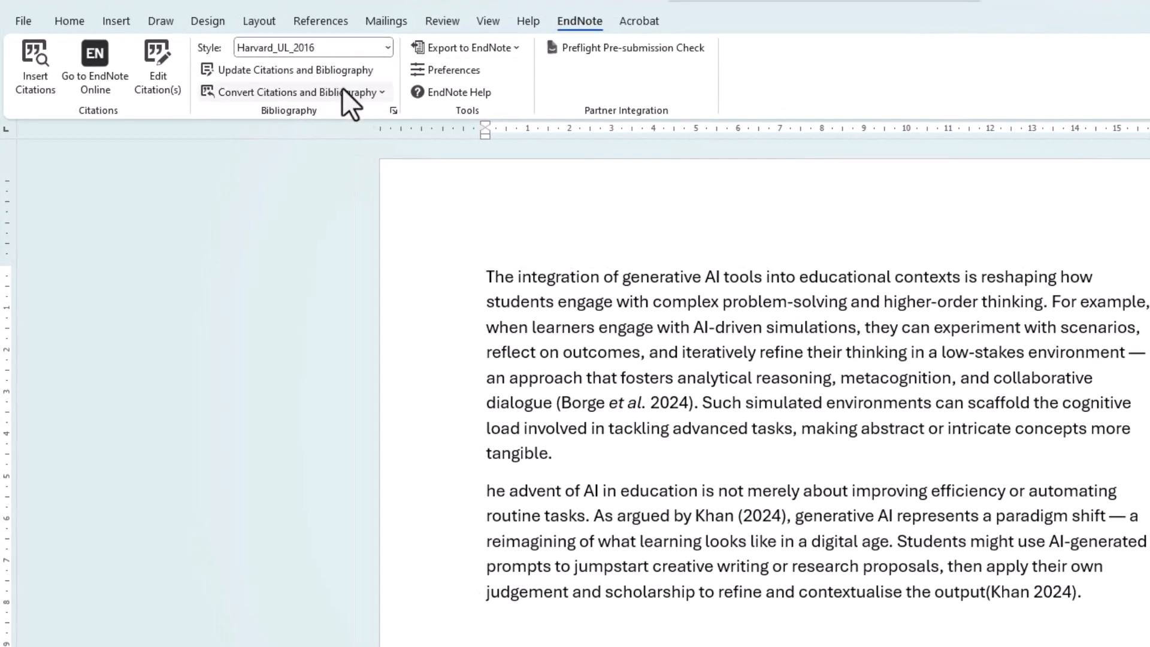
Step: Open the Cite While You Write preferences, review the Application settings, and close them
click(495, 77)
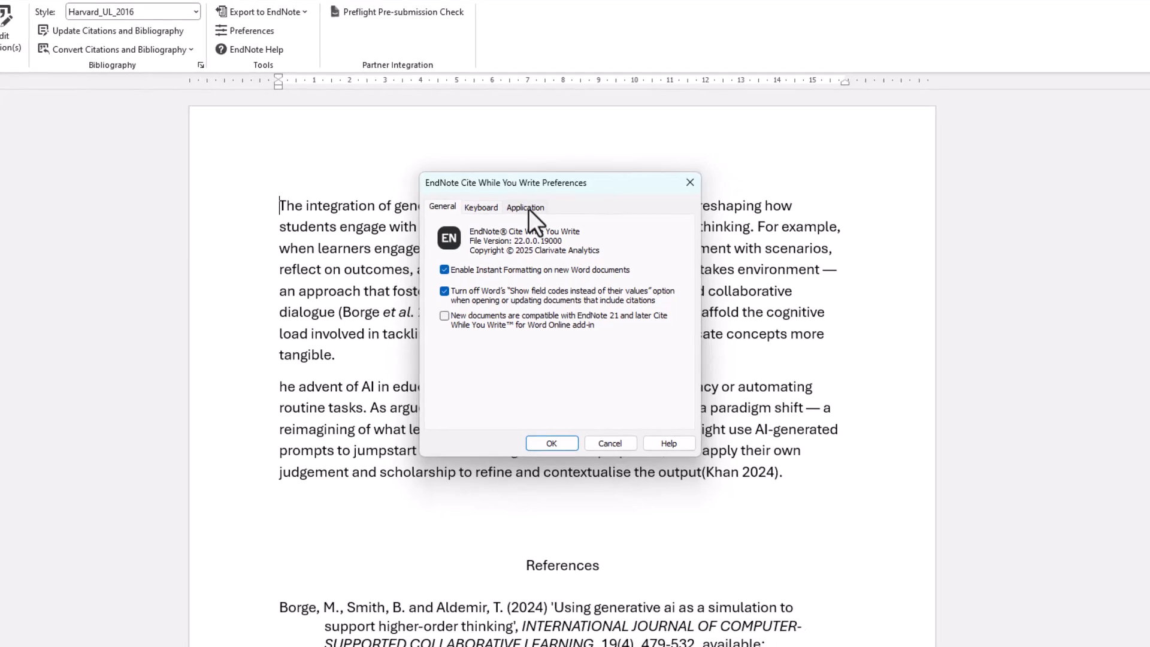
click(527, 208)
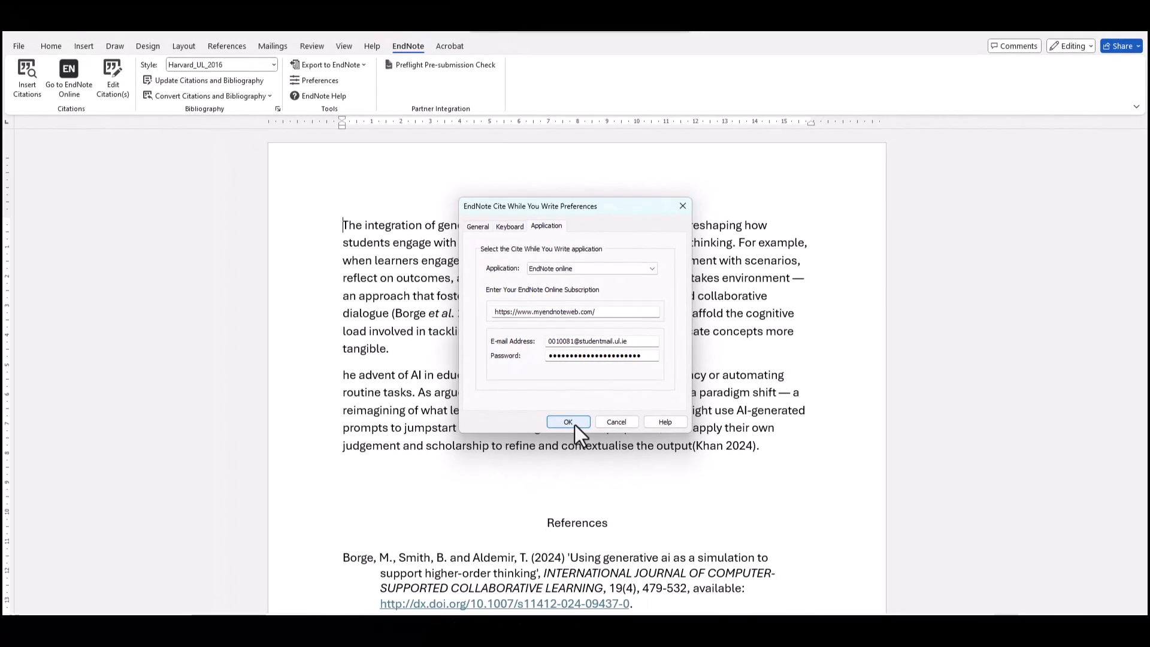
click(573, 424)
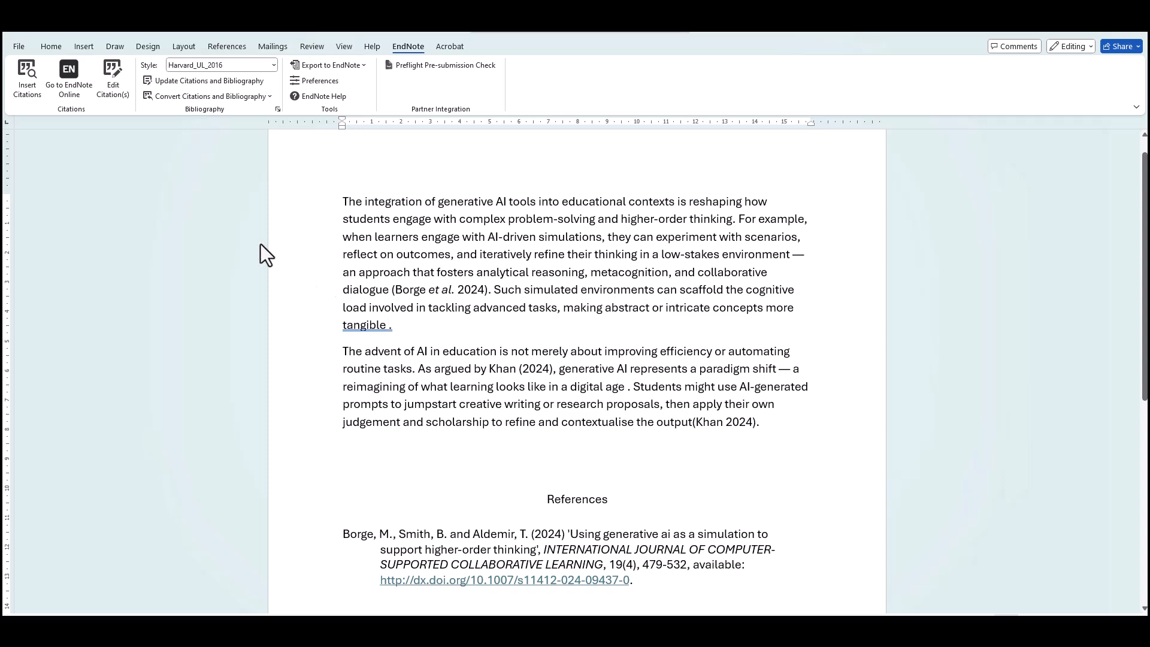
Step: Search the library for 'generative AI' and insert the Baidoo-Anu 2023 reference after 'tangible' in the first paragraph
click(30, 91)
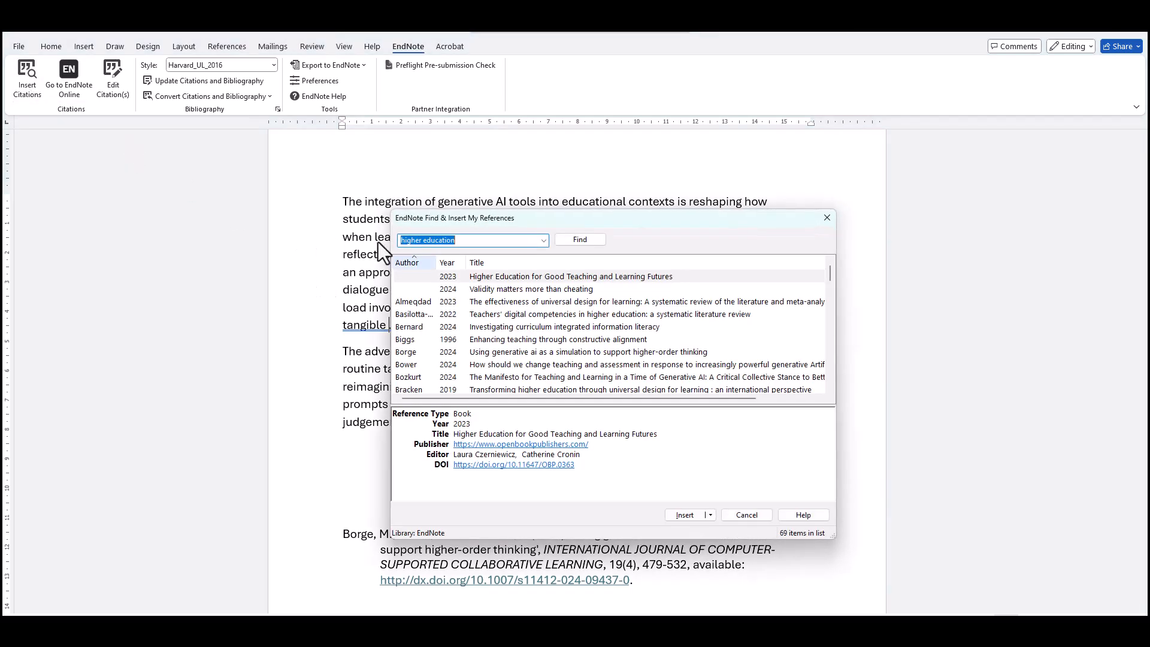
text(ge)
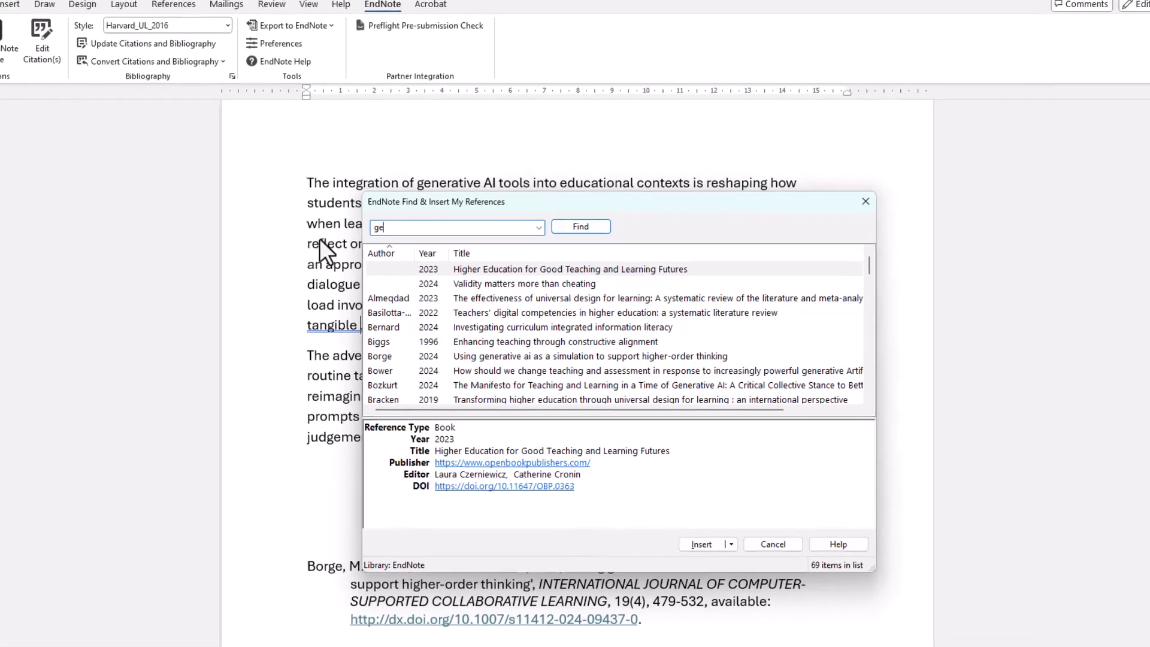
text(nerative AI)
key(Return)
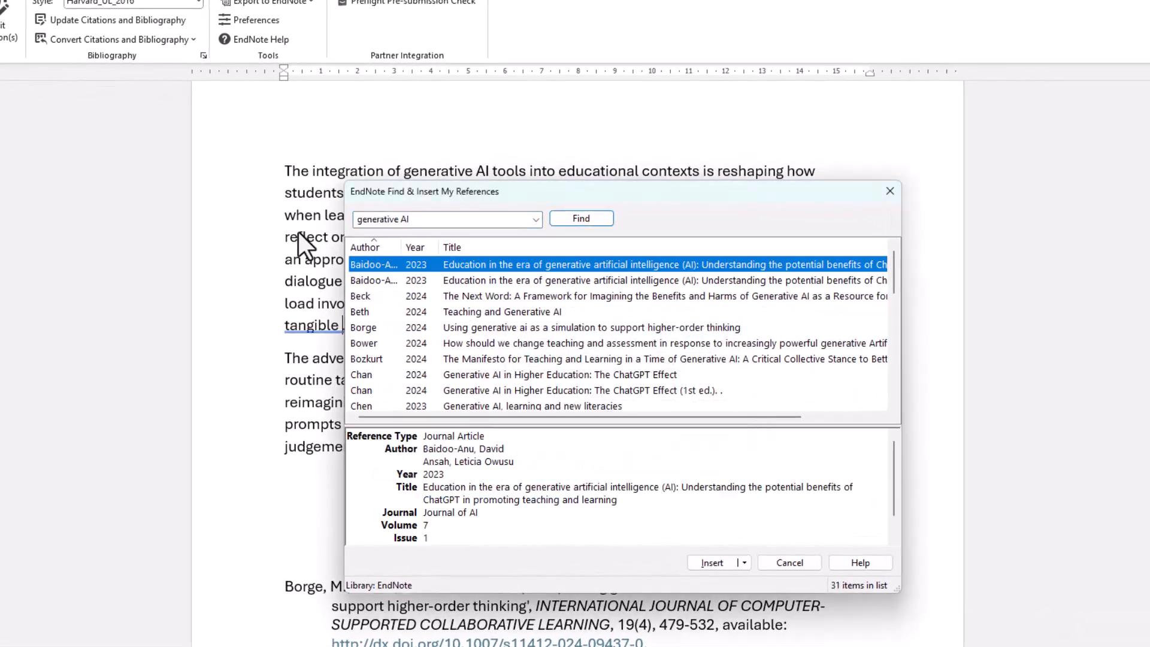
click(516, 286)
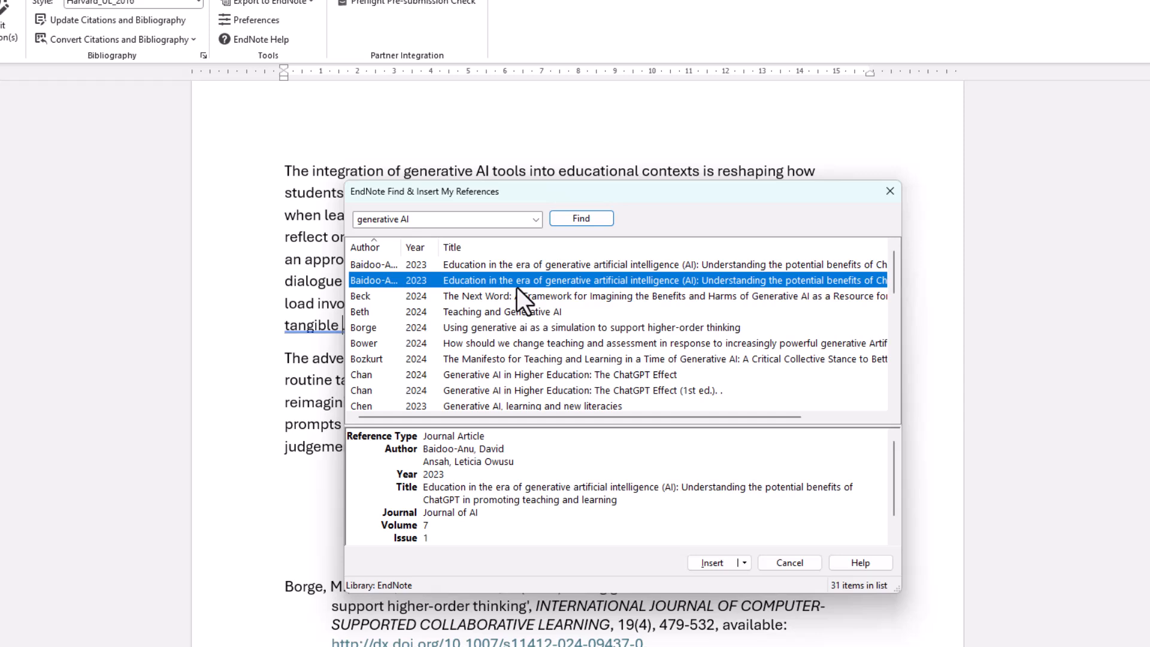
shift+click(519, 297)
shift+click(521, 310)
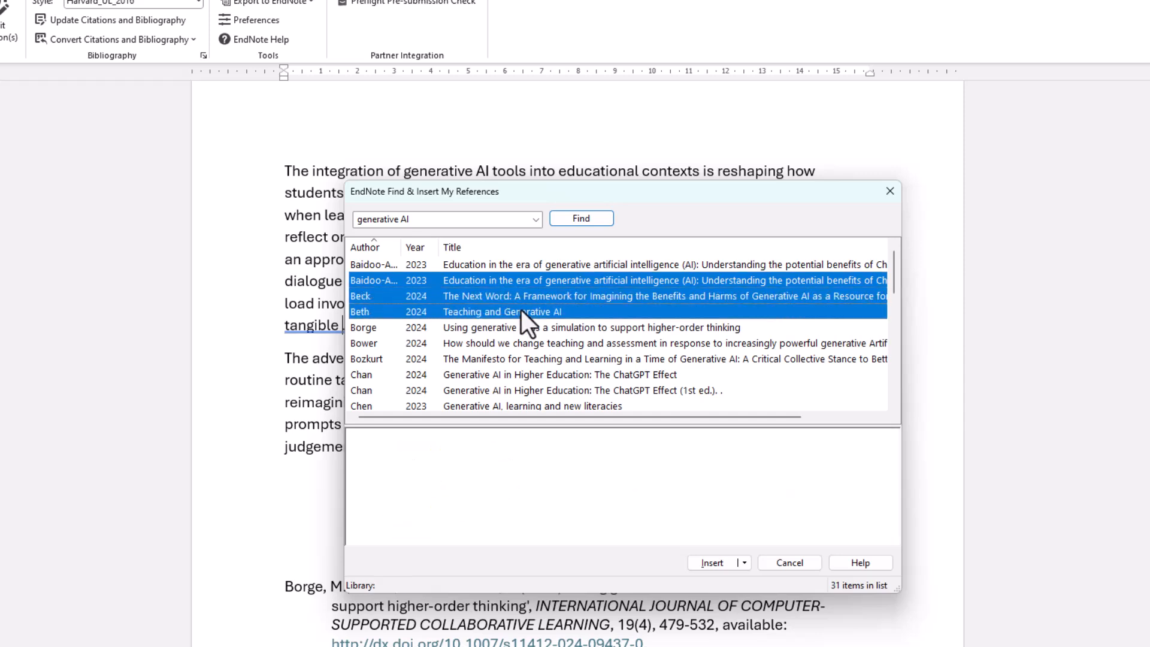
ctrl+click(521, 310)
ctrl+click(524, 297)
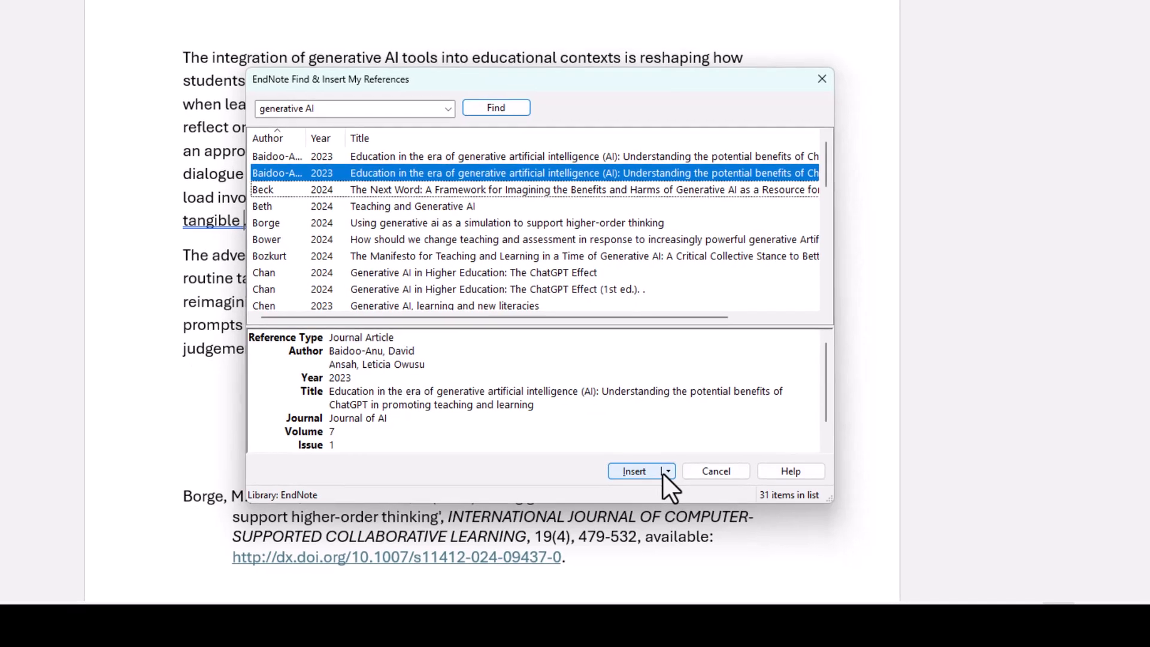
click(663, 472)
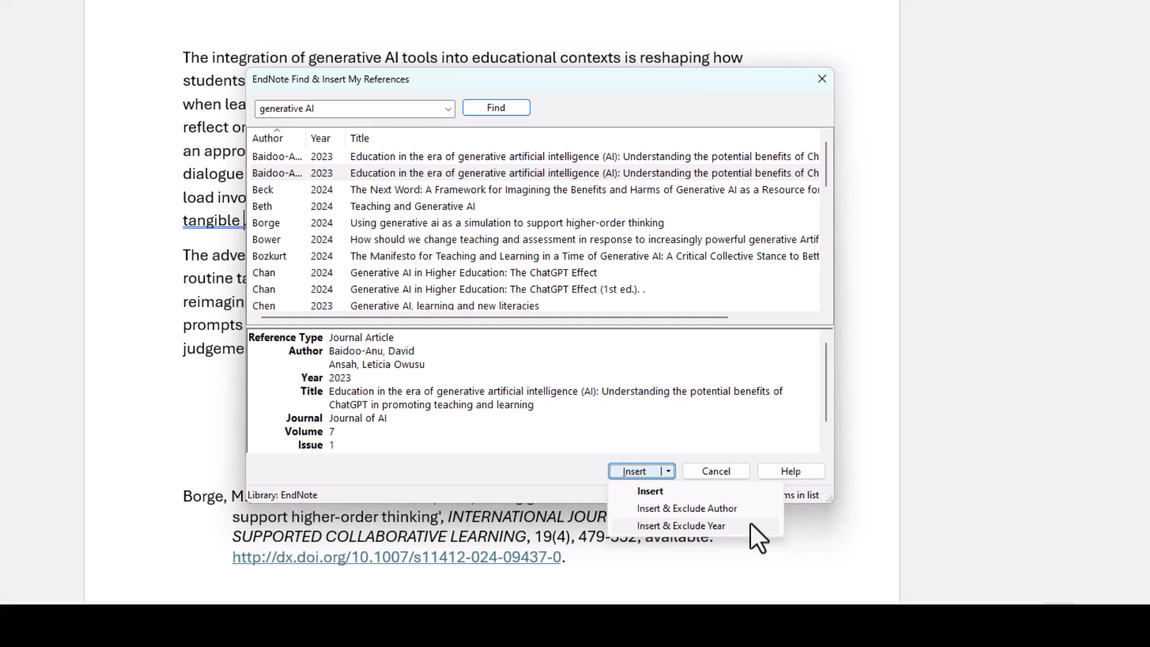
click(655, 490)
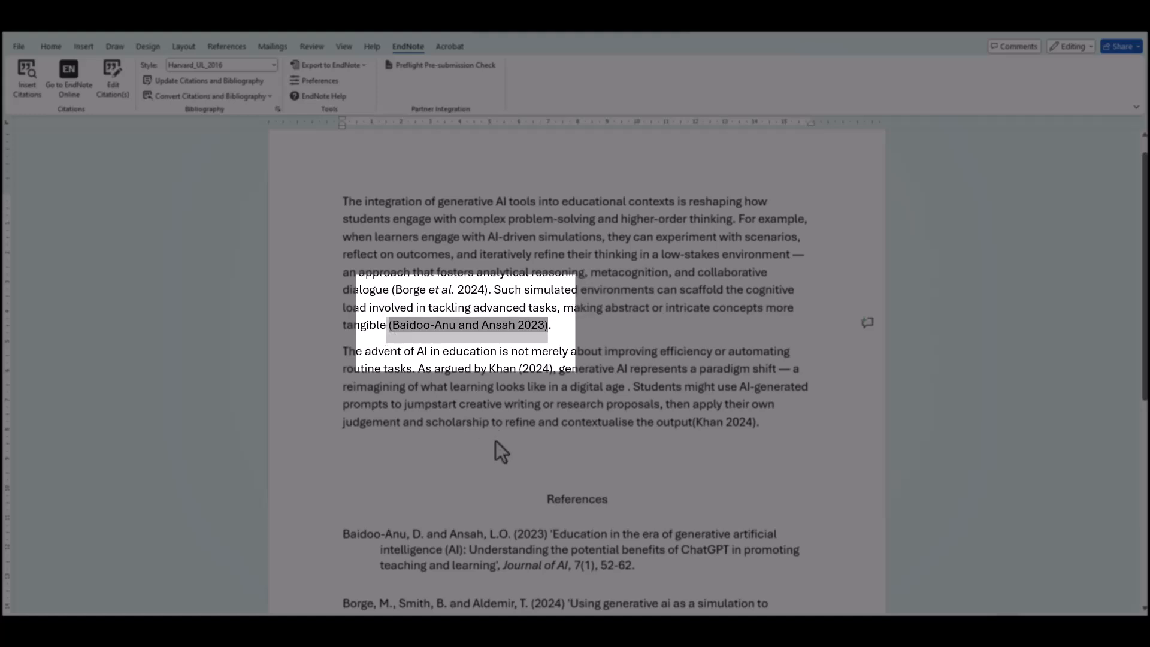
scroll(501, 450, down, 3)
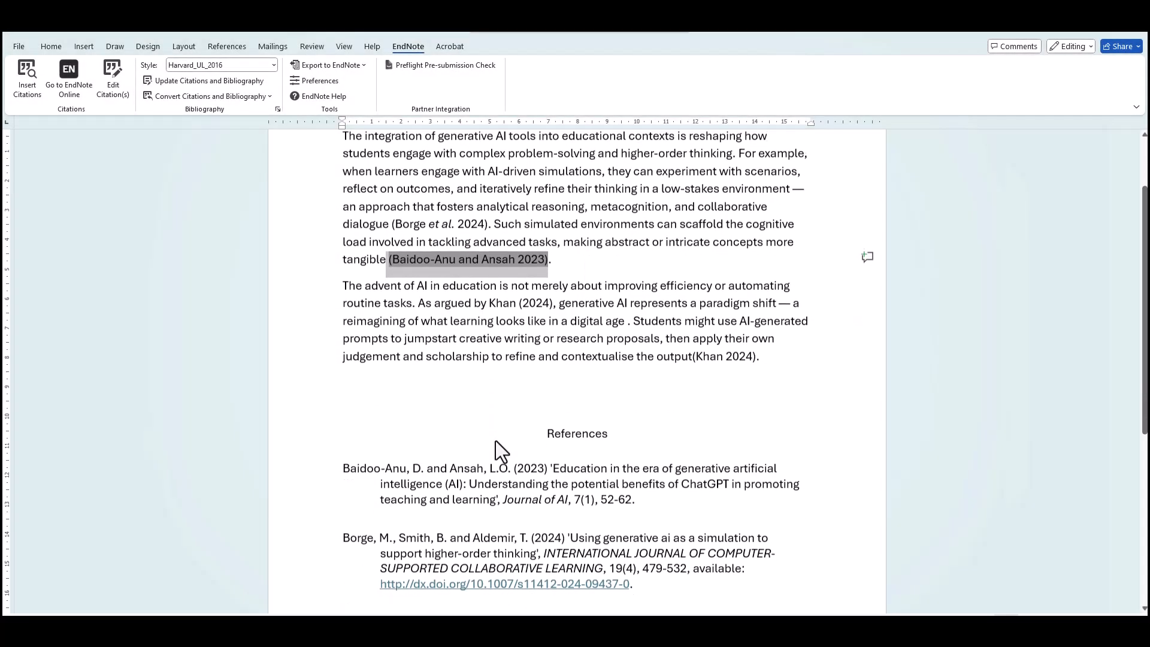
scroll(495, 440, down, 2)
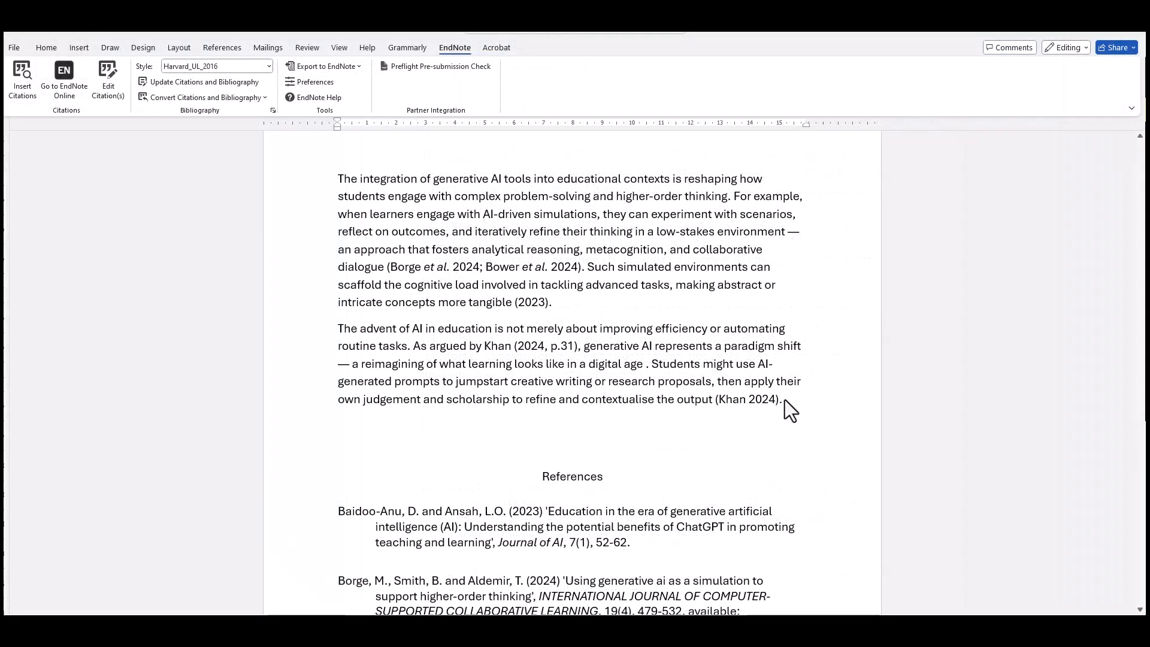
click(783, 400)
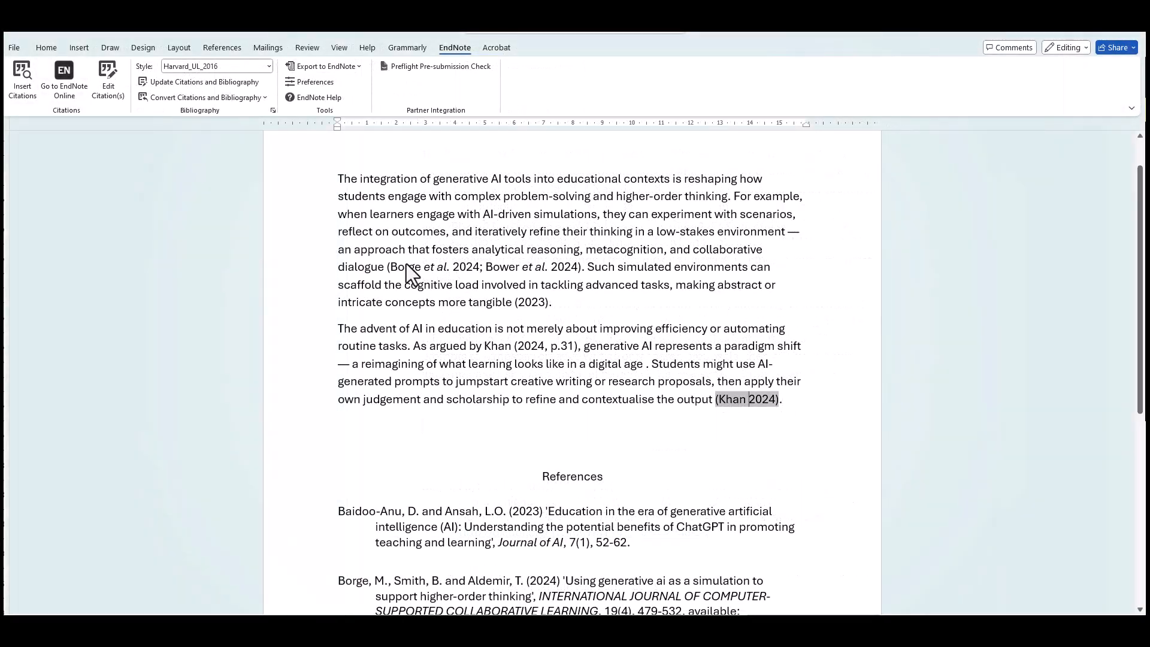
Step: Open the Khan 2024 library reference in EndNote online to view its fields
click(108, 89)
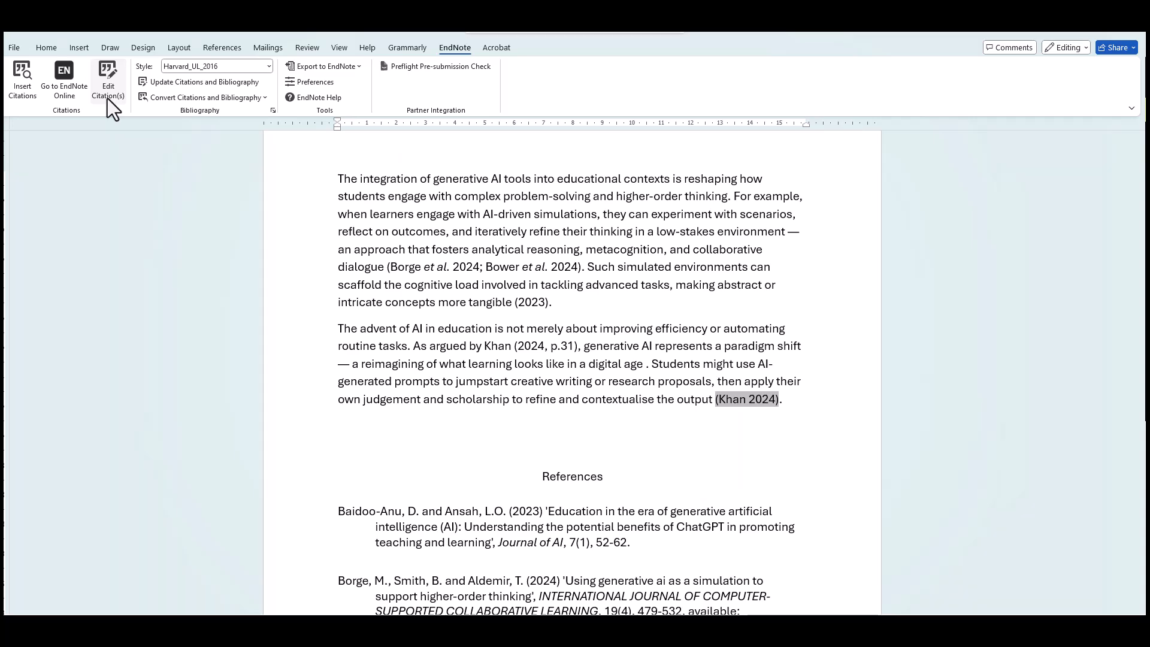
click(711, 286)
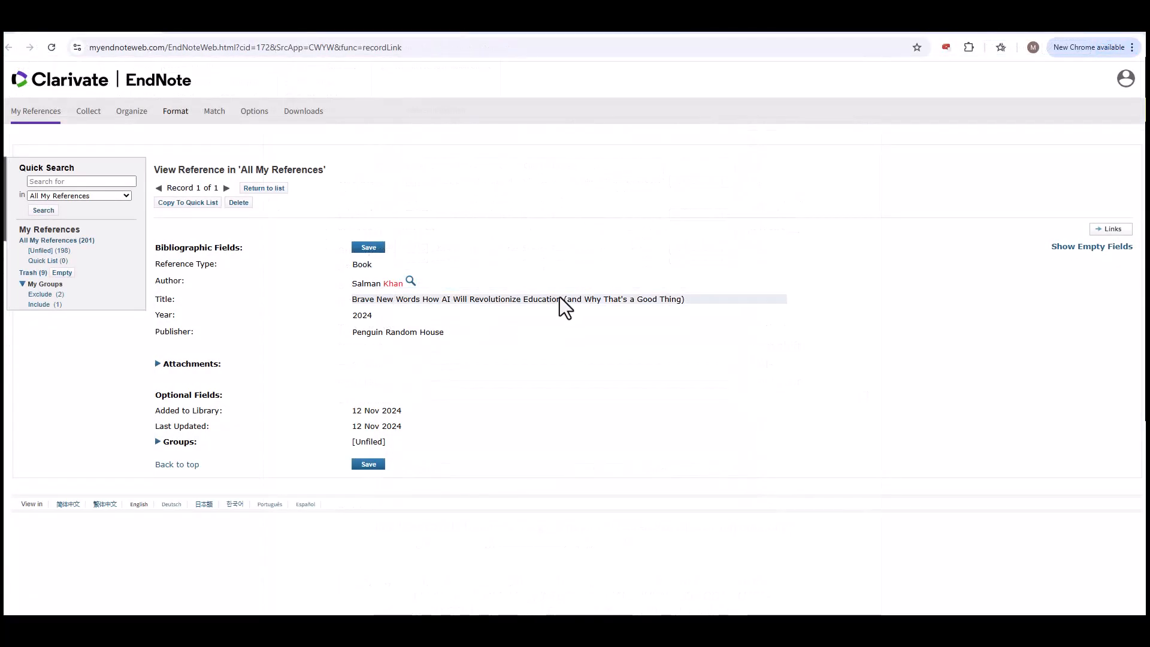
click(559, 299)
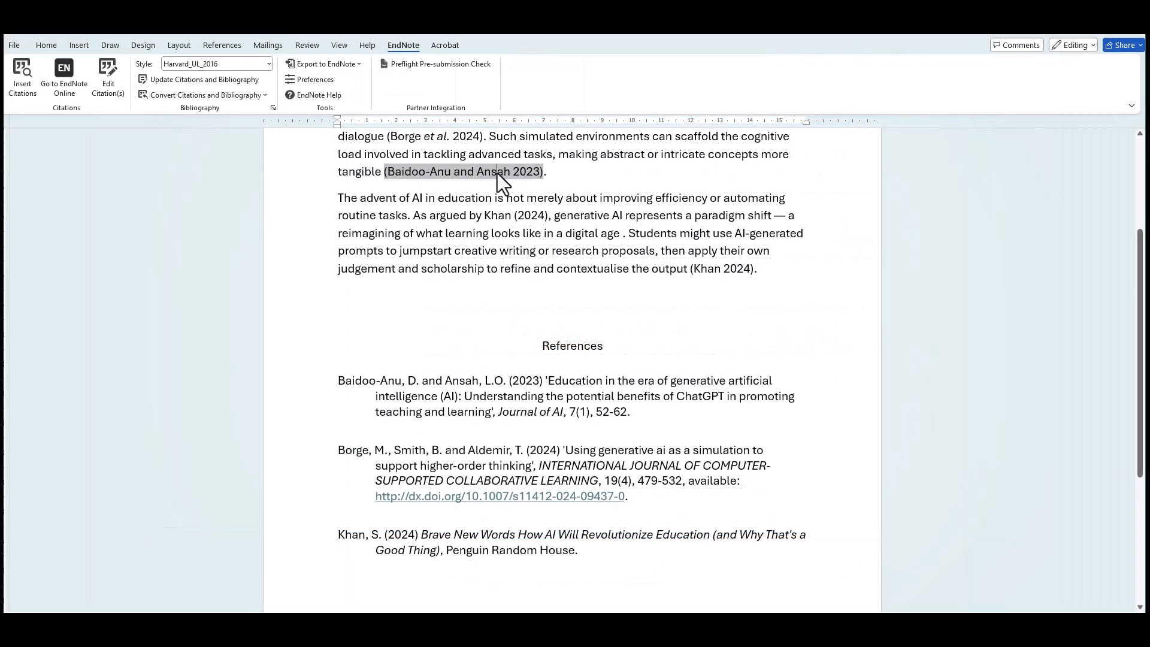
Step: Remove the Baidoo-Anu and Ansah 2023 citation after 'tangible' using the Edit & Manage Citations dialog
click(109, 97)
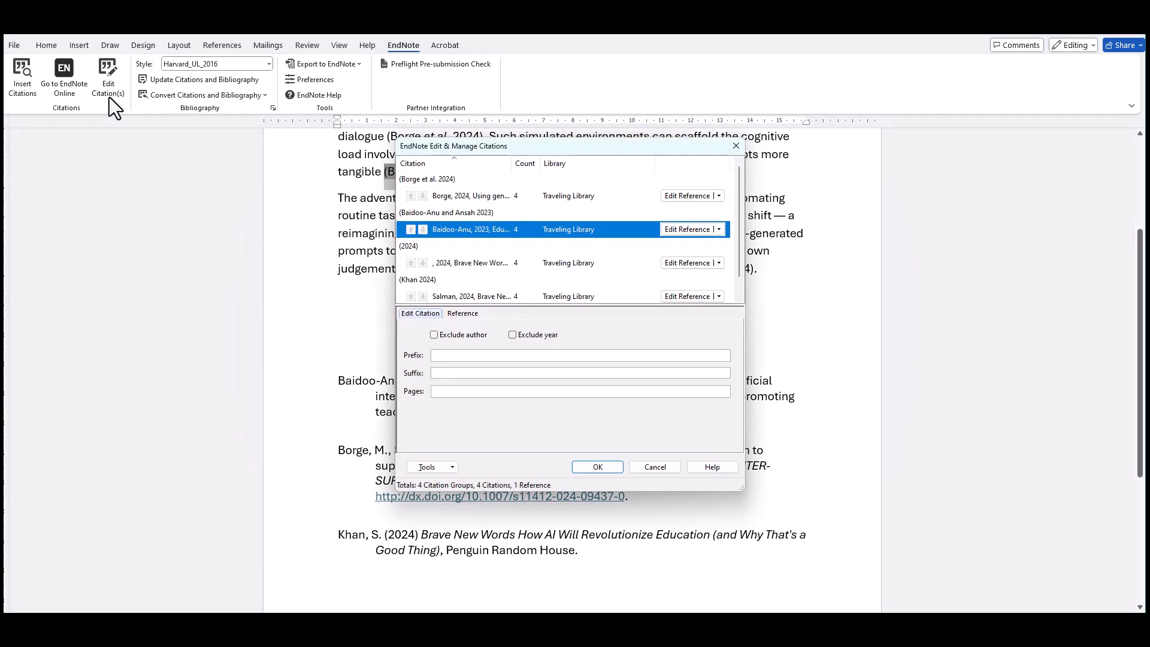
click(719, 229)
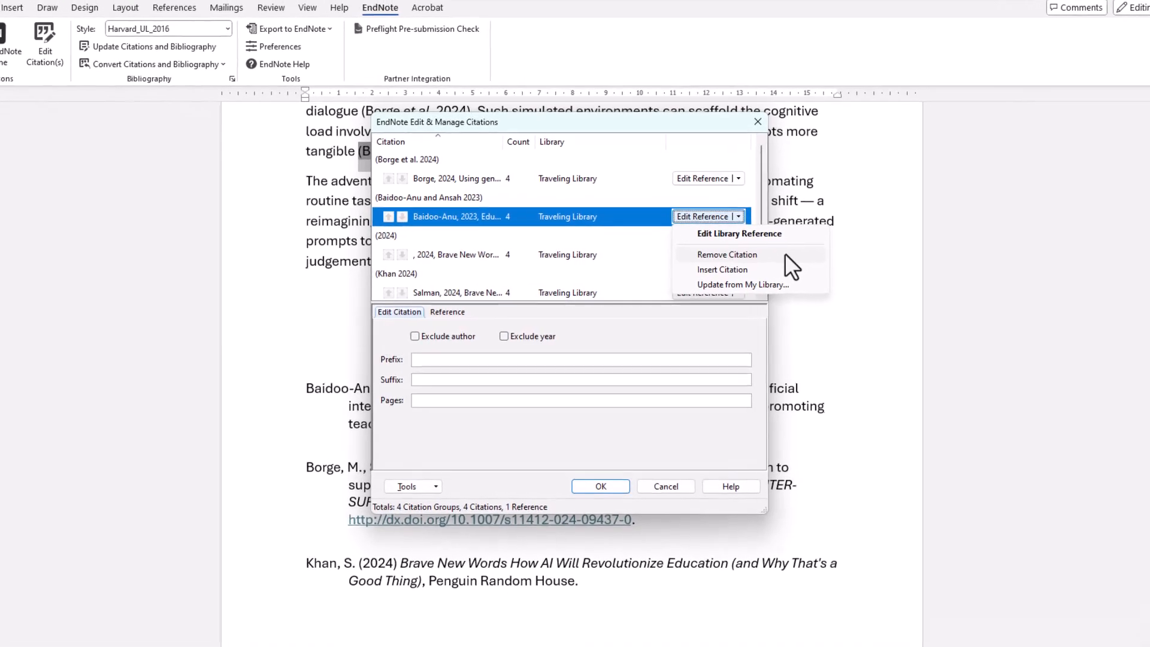
click(789, 254)
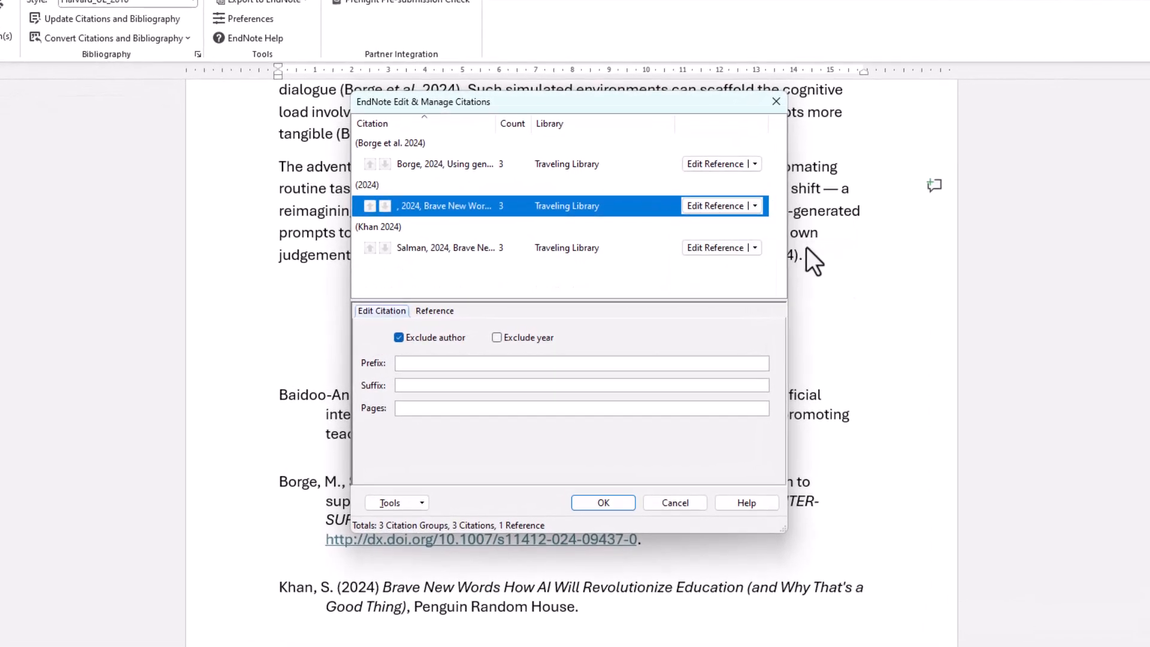
click(620, 503)
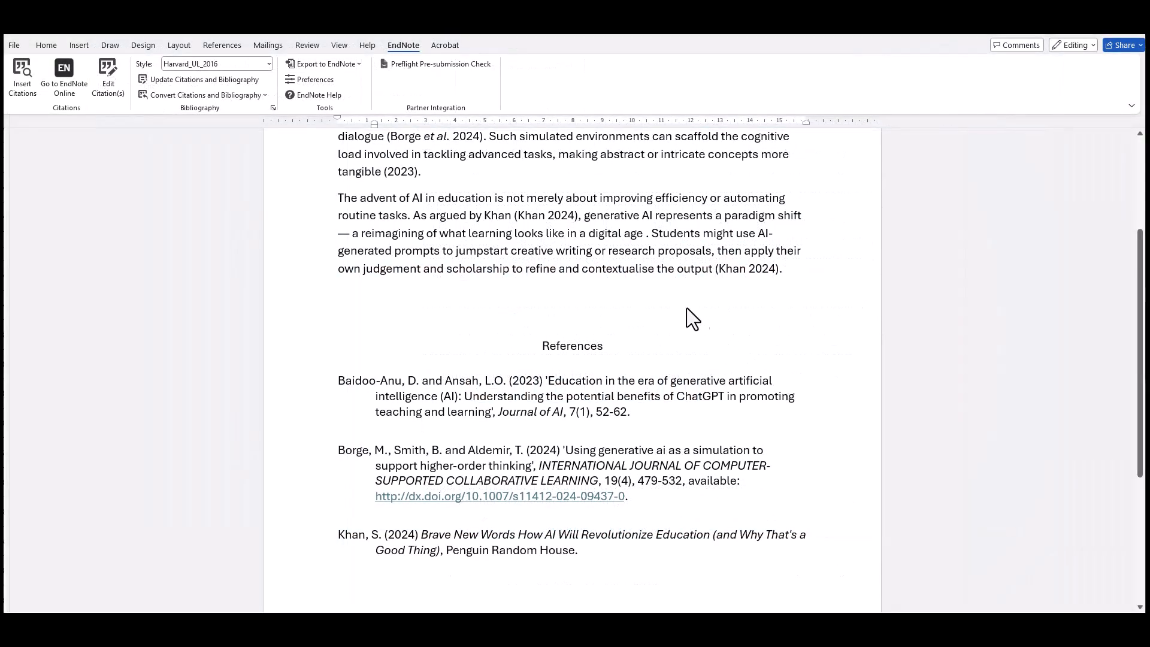
Step: Add page 31 to the Khan 2024 citation following 'As argued by Khan'
click(565, 213)
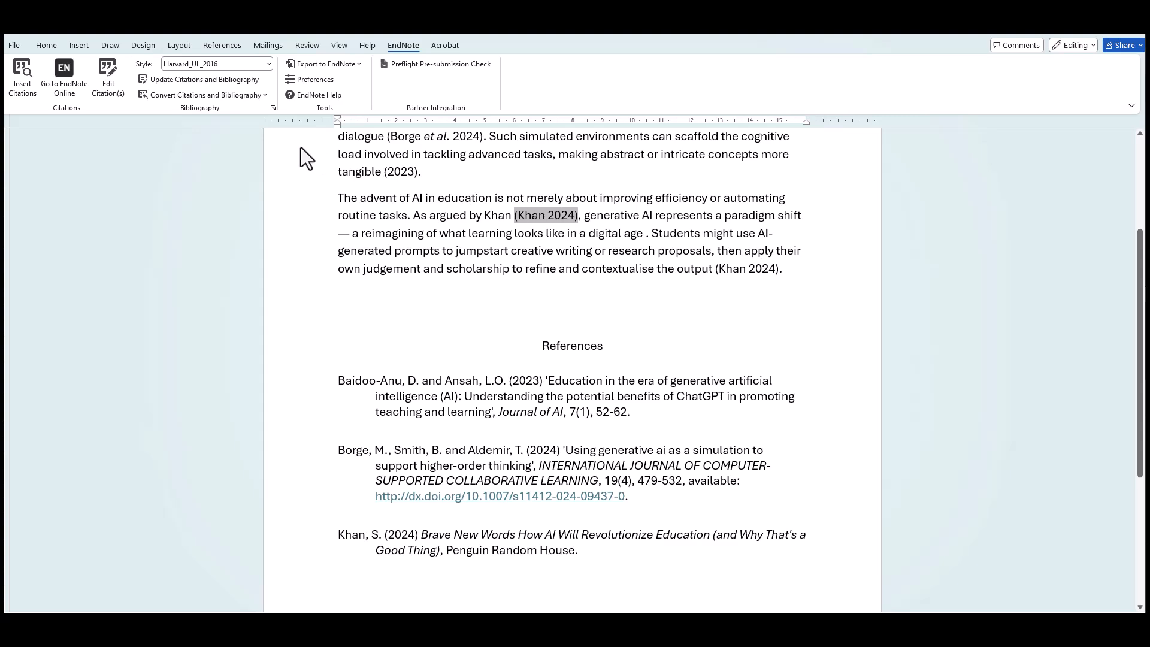
click(111, 95)
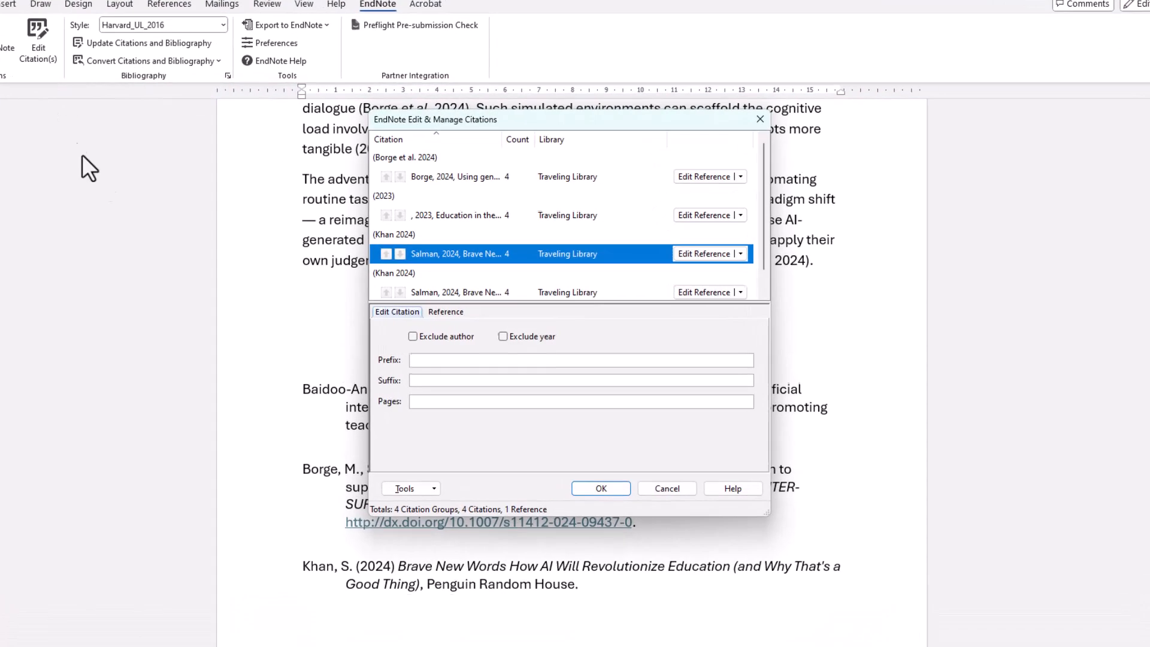
click(425, 412)
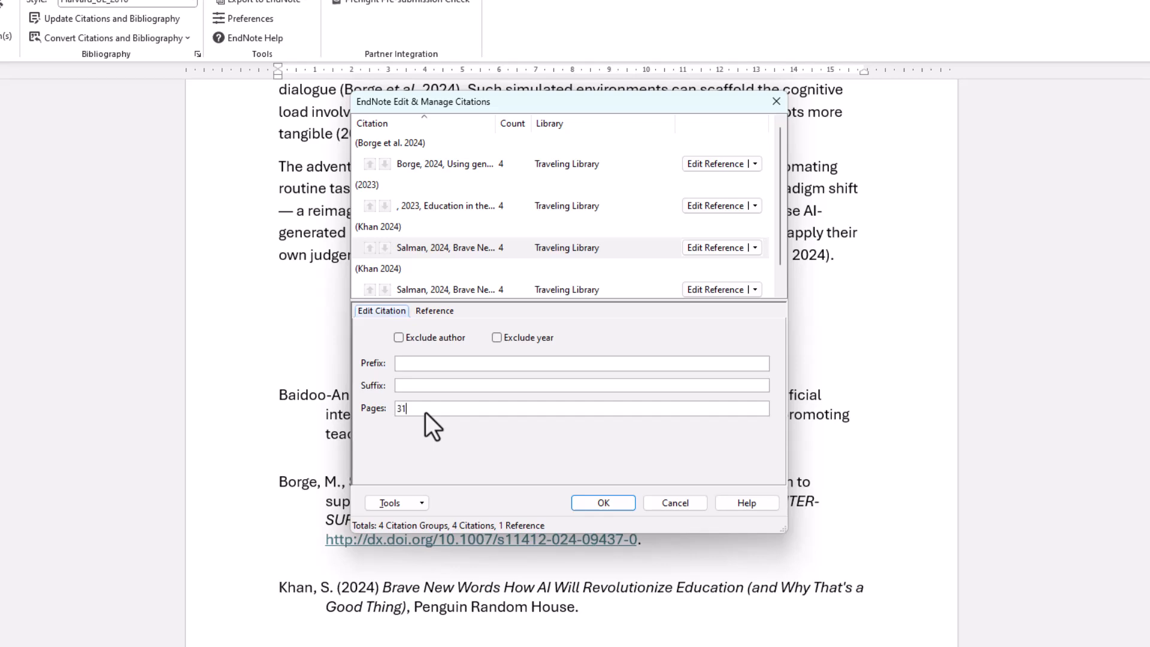
click(603, 503)
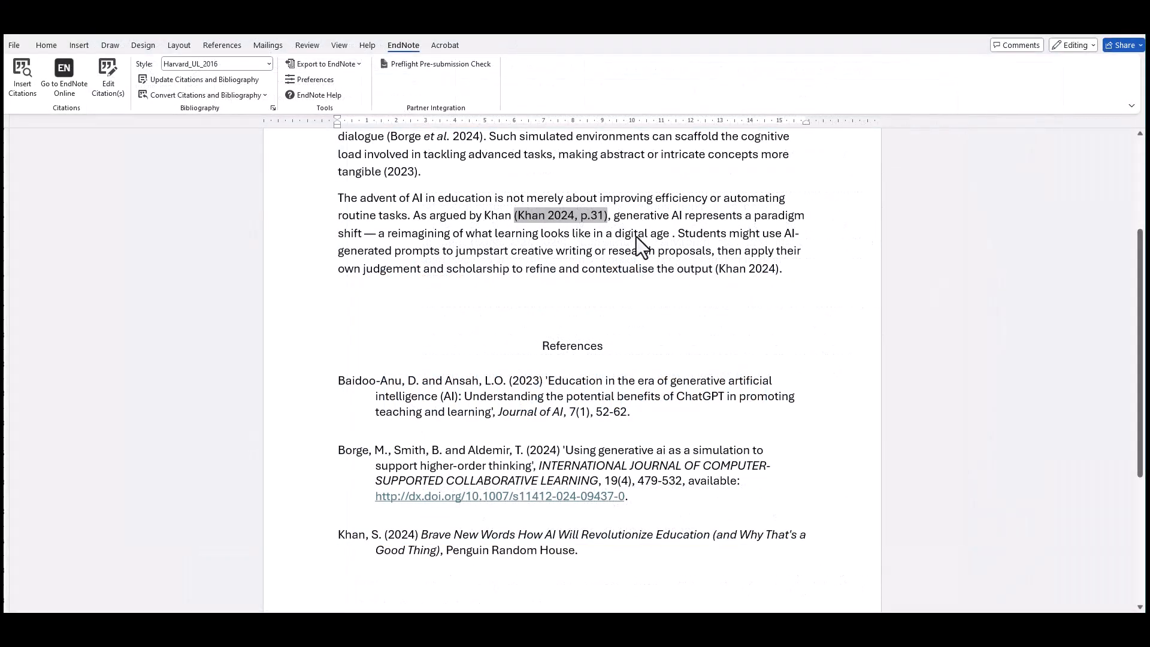
Step: Exclude the author from the Khan citation following 'As argued by Khan'
click(573, 214)
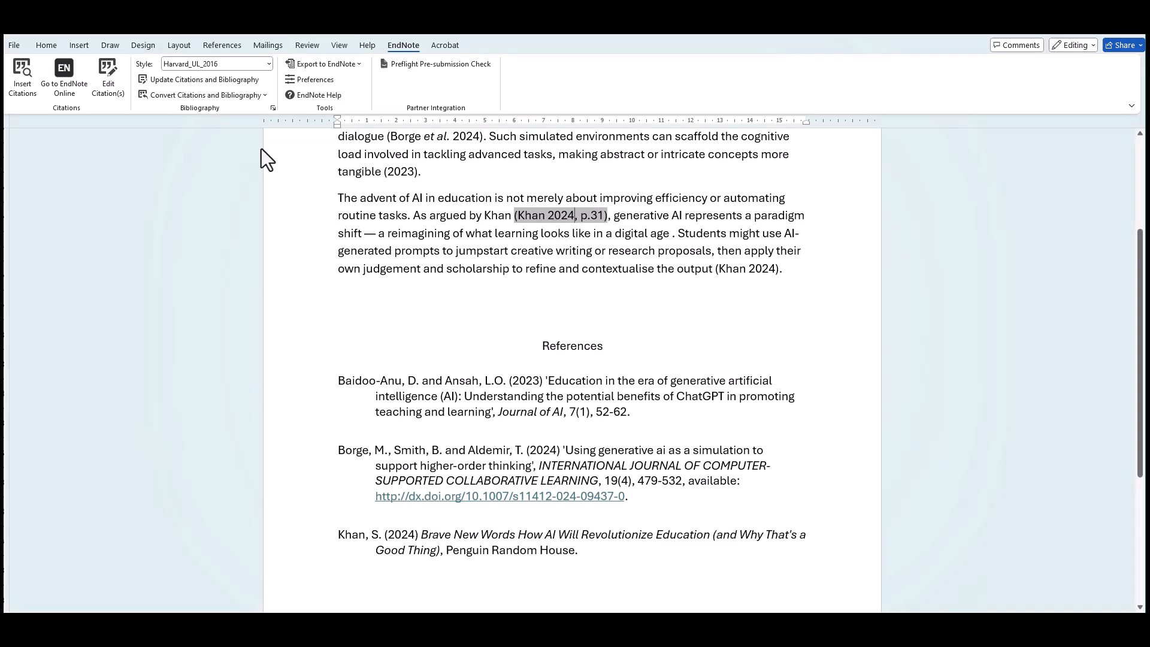
click(114, 99)
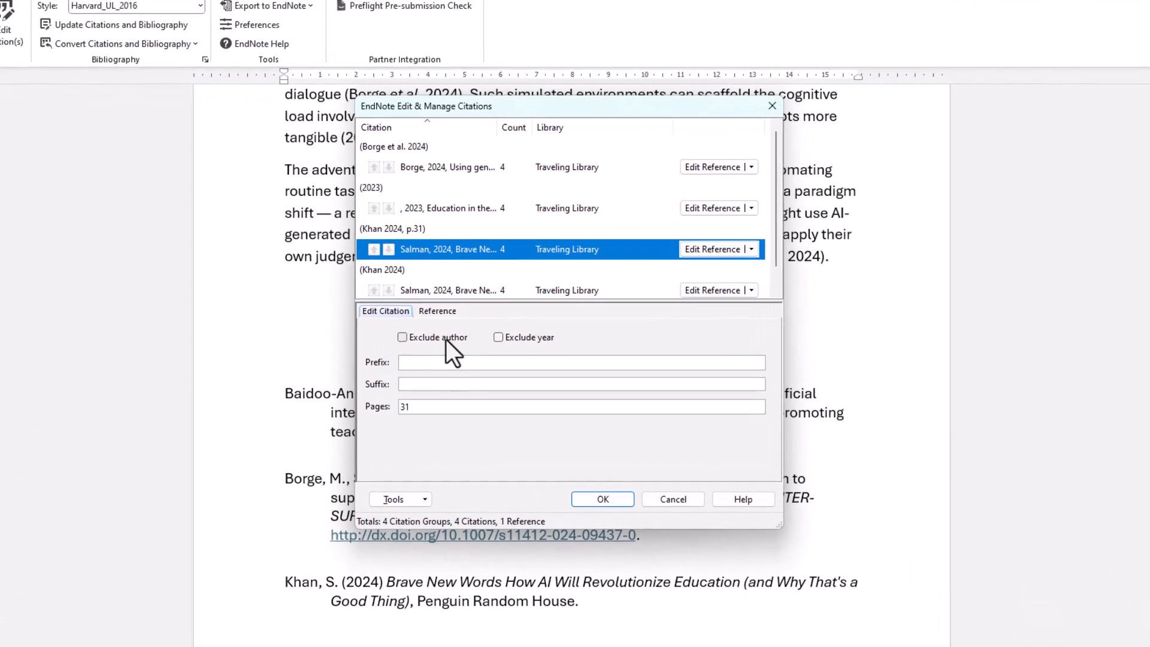
click(406, 338)
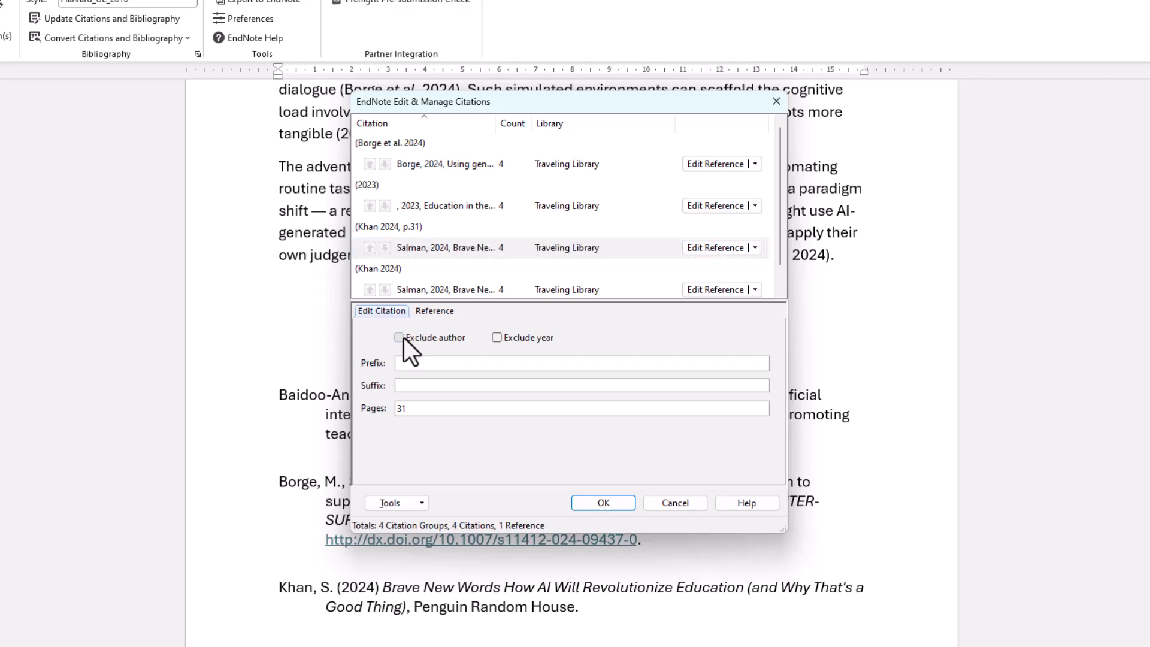
click(603, 503)
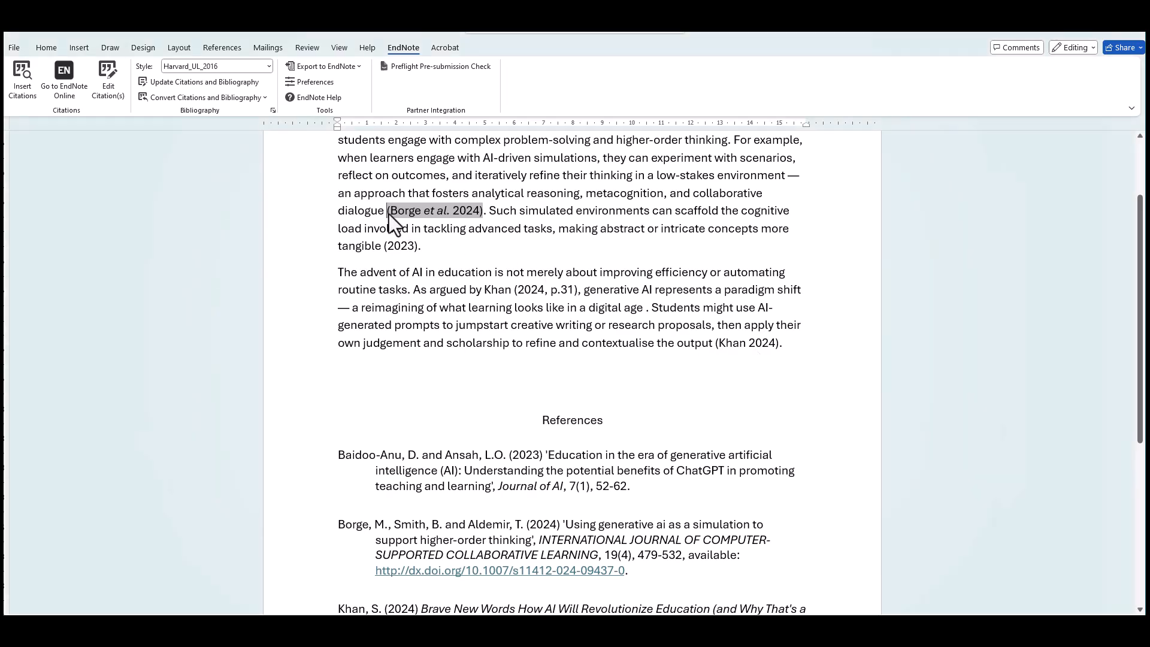
Step: Add the Bower 2024 reference to the Borge et al. 2024 citation in the first paragraph
click(24, 88)
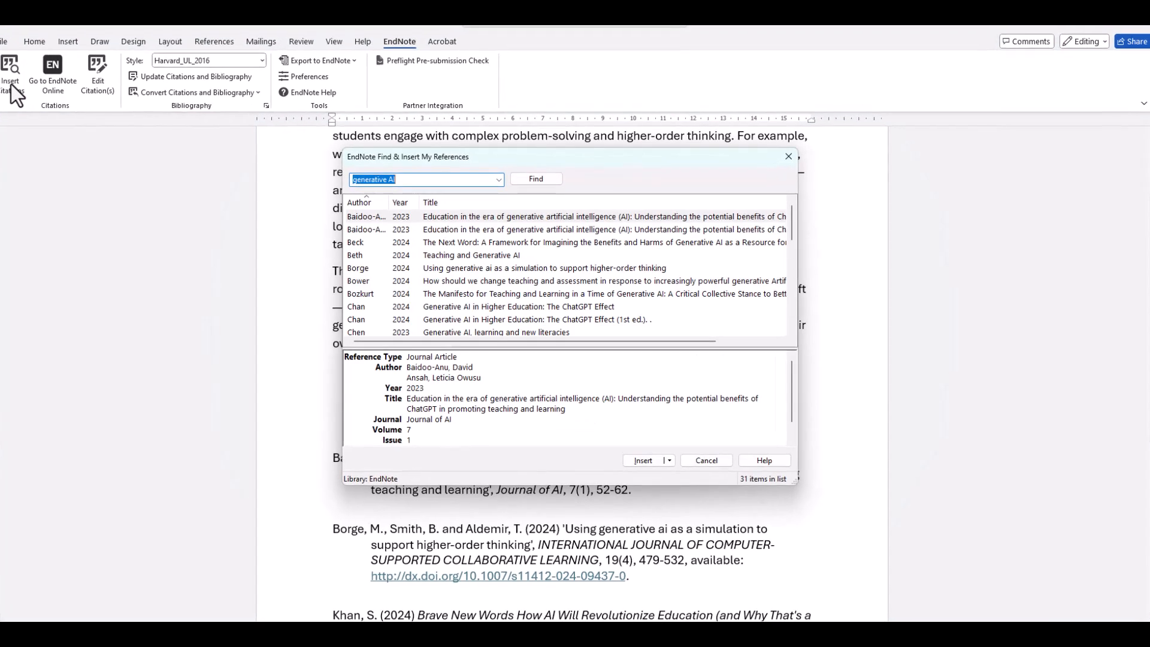
click(361, 279)
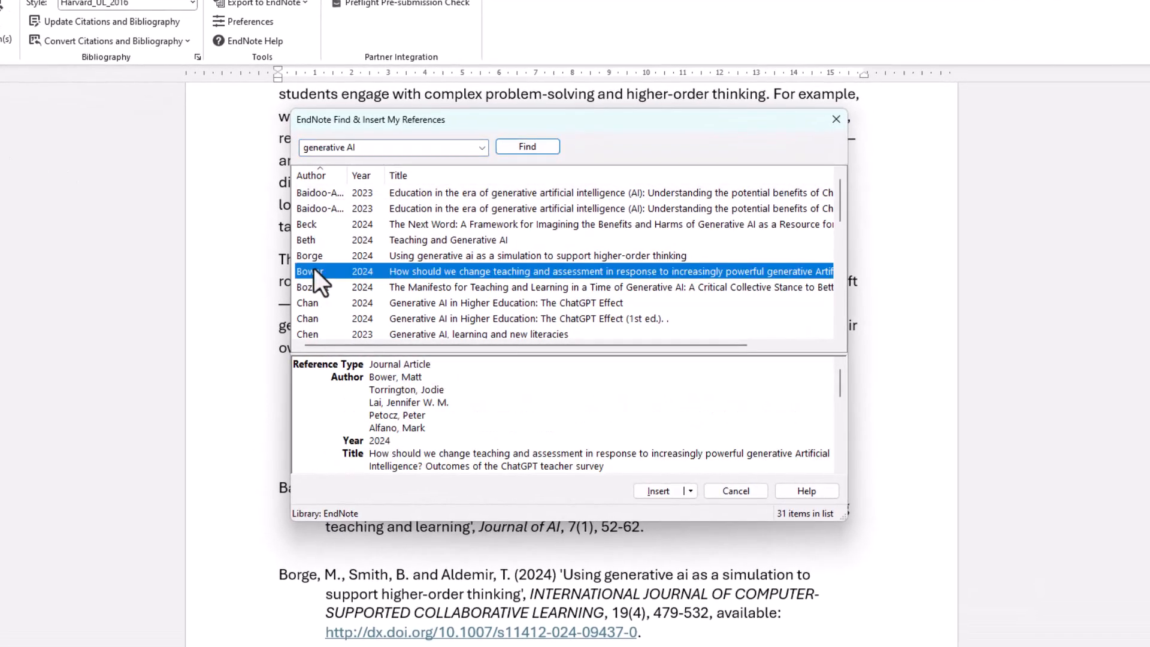
click(658, 491)
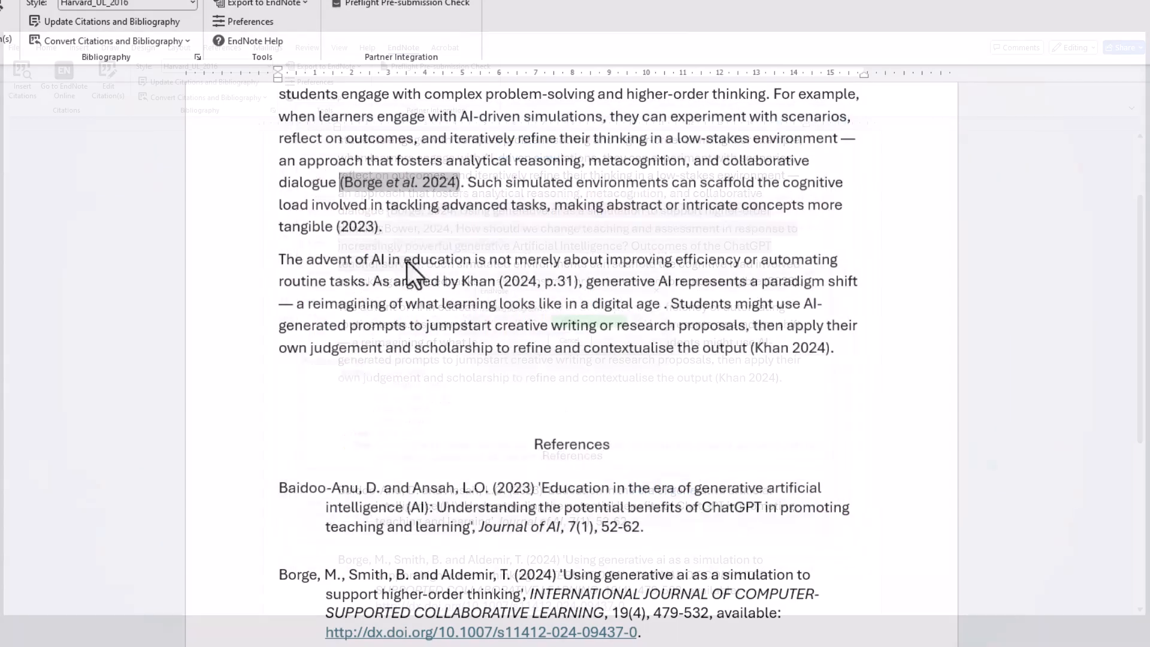